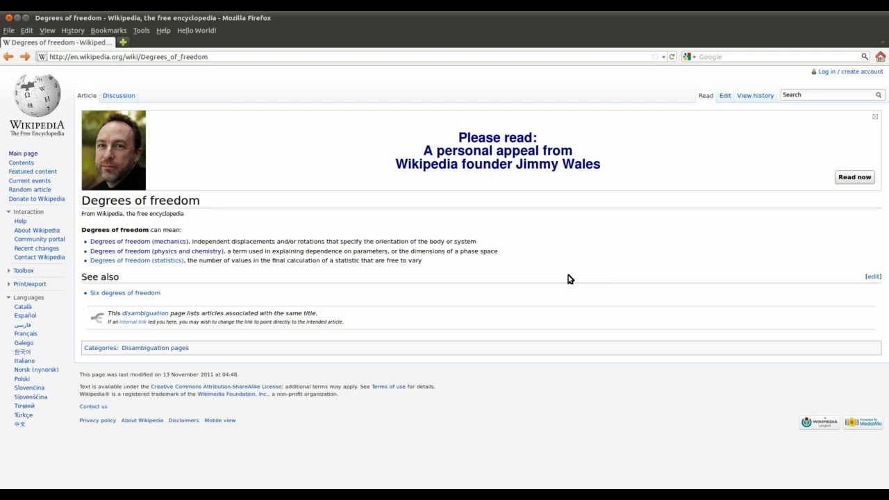
- Open the 'Degrees of freedom (mechanics)' article from the disambiguation page
left_click(176, 243)
- Scroll up and down through the article's motions and systems sections
scroll(581, 320, "down", 3)
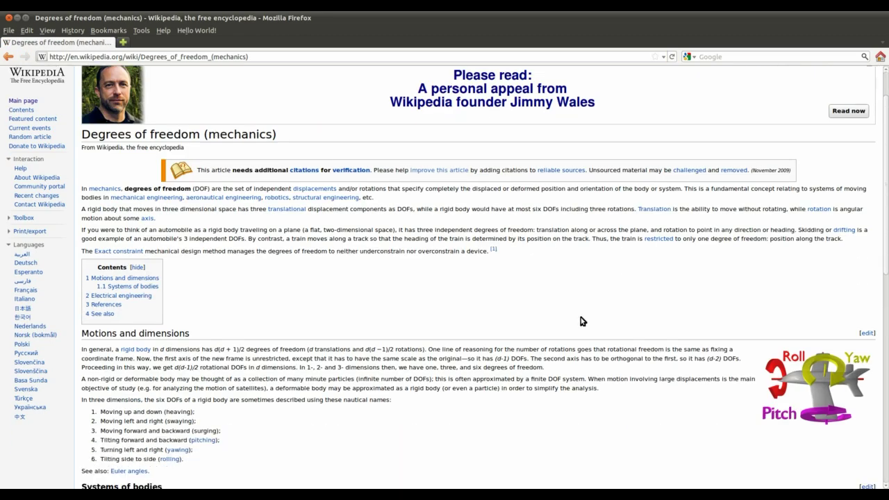
scroll(581, 322, "down", 7)
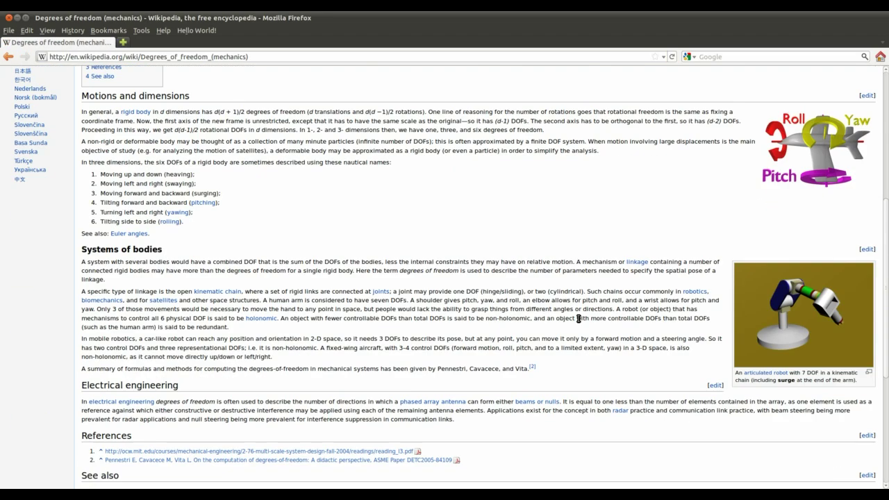
scroll(581, 322, "up", 4)
scroll(636, 202, "up", 2)
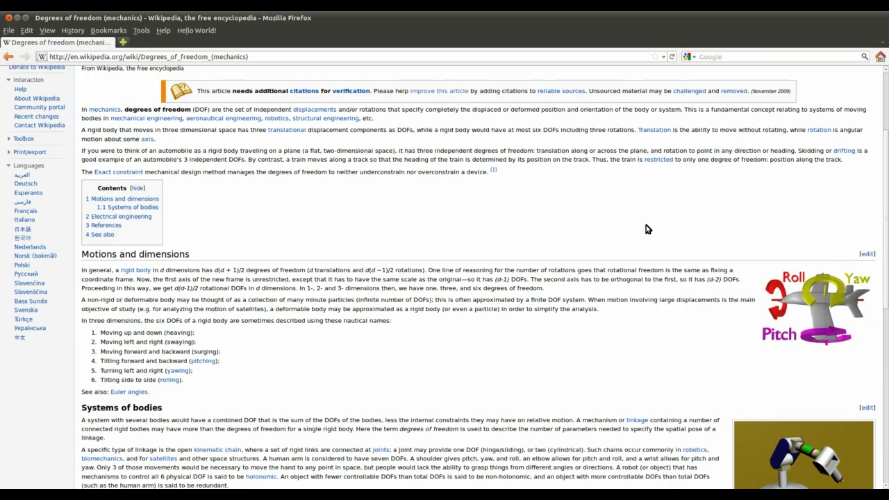
scroll(635, 235, "up", 2)
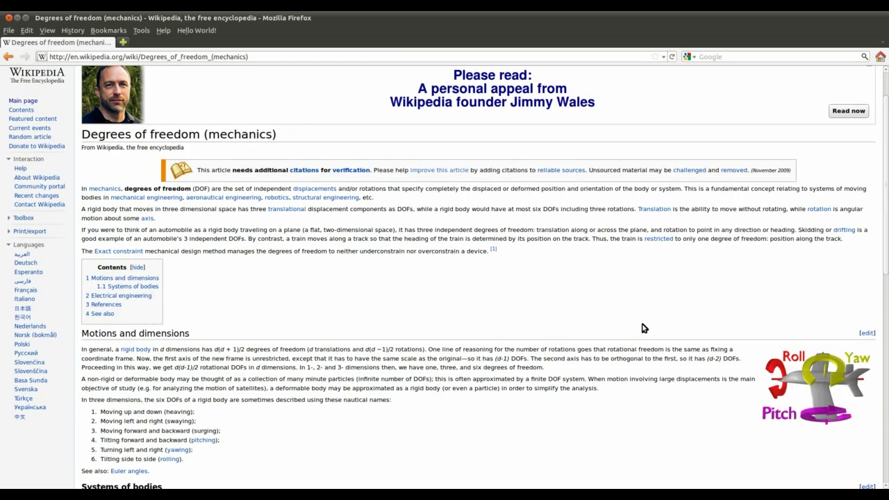
scroll(716, 326, "down", 5)
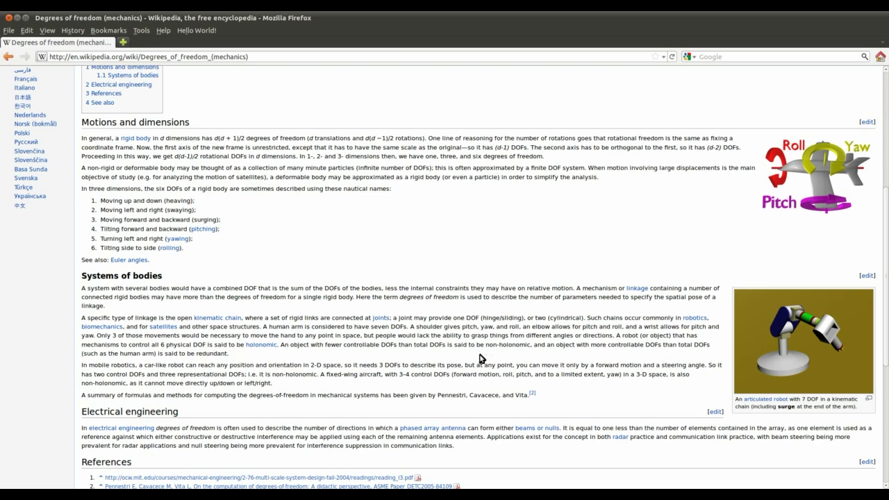
scroll(521, 280, "down", 1)
scroll(520, 289, "up", 4)
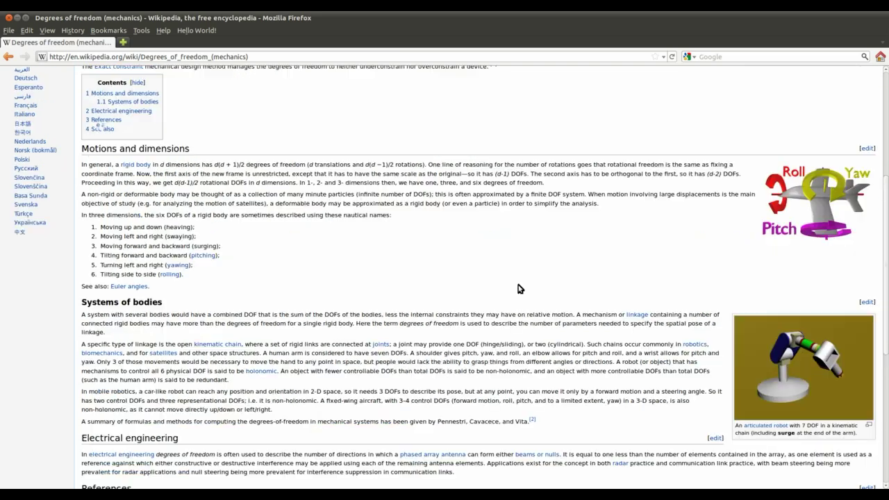
scroll(518, 291, "up", 4)
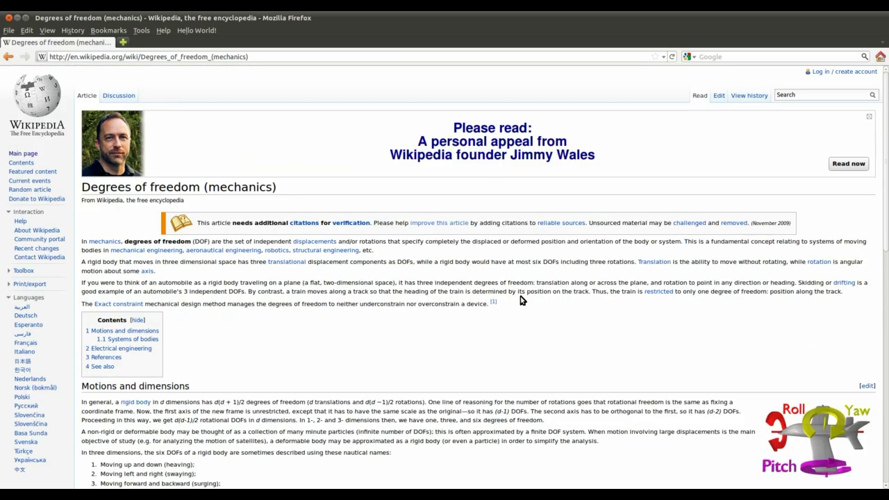
scroll(521, 299, "down", 2)
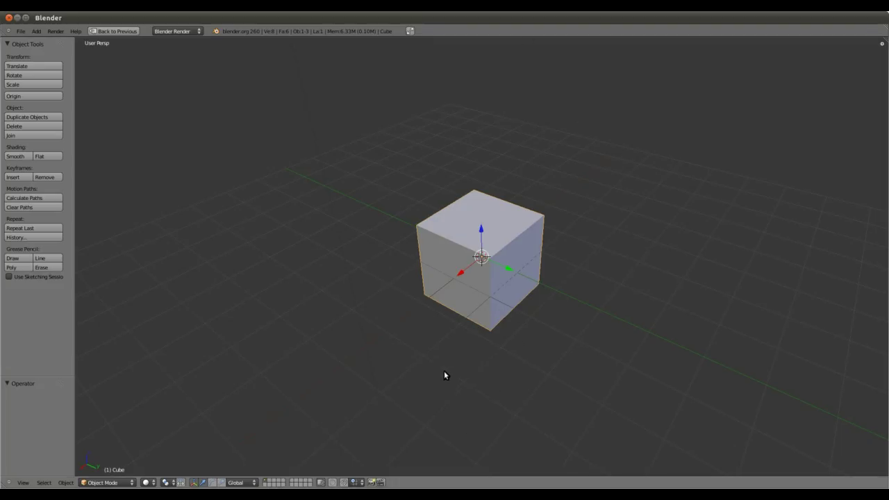
- Orbit around the default cube from several angles, zoom in, and start a grab move
middle_click_drag(445, 376, 490, 381)
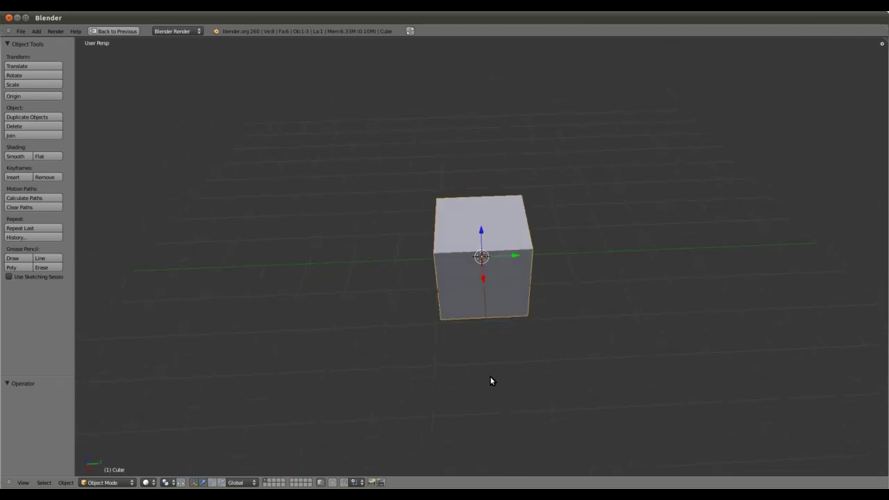
middle_click_drag(522, 355, 479, 337)
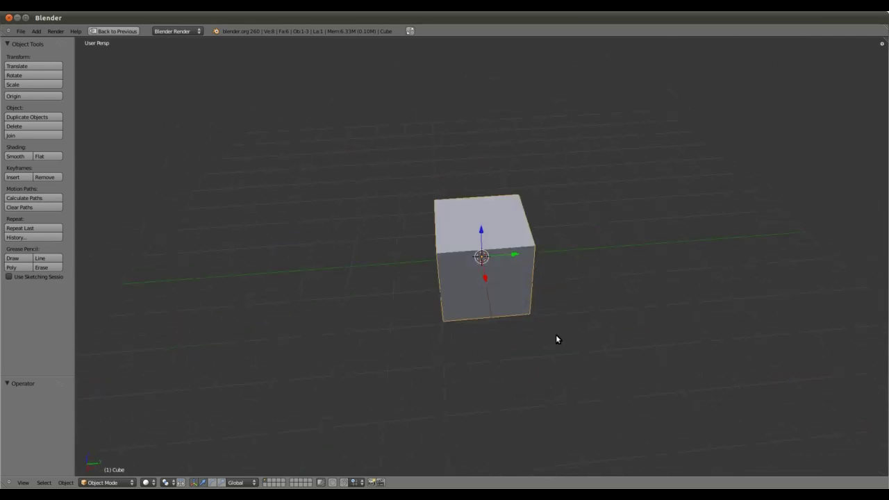
middle_click_drag(556, 339, 468, 337)
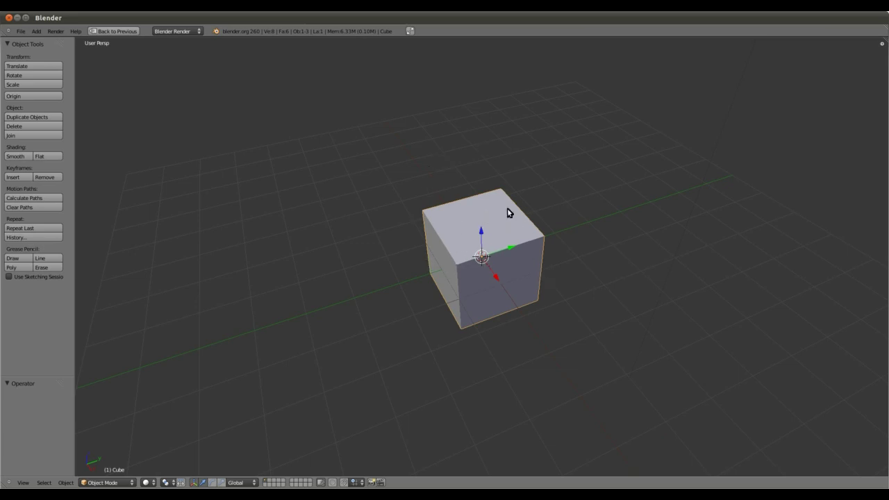
middle_click_drag(591, 327, 535, 324)
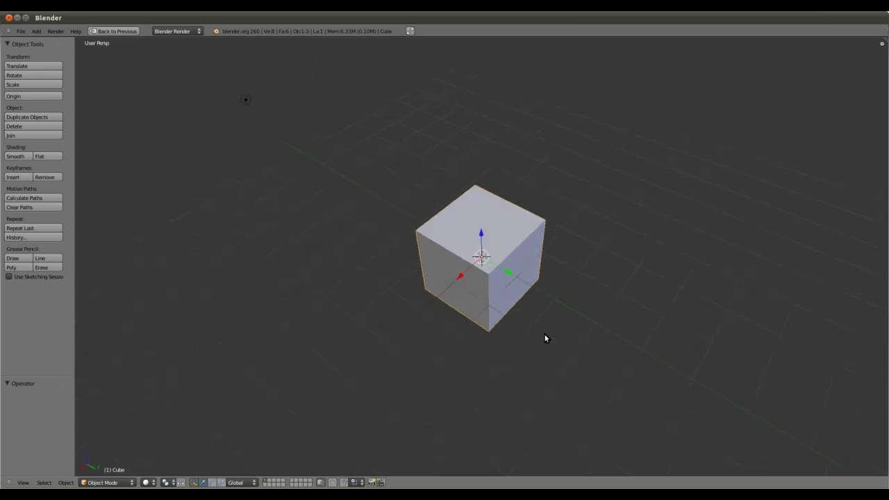
scroll(546, 338, "up", 3)
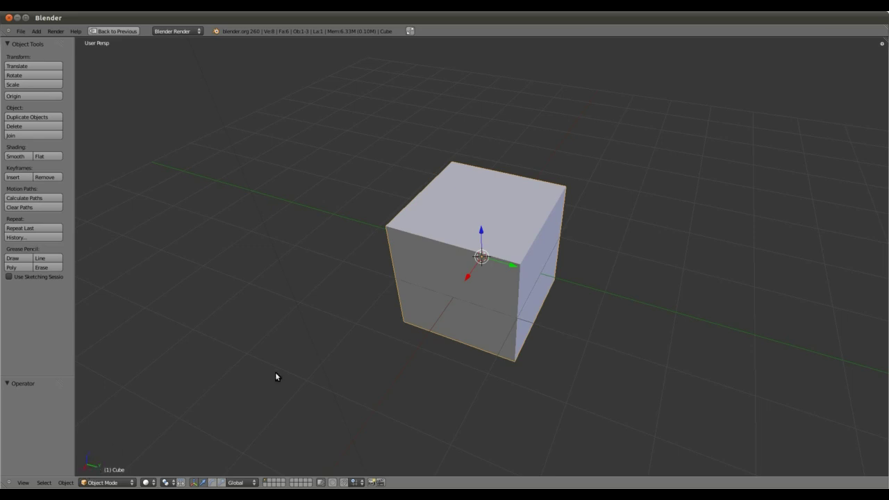
middle_click_drag(460, 232, 566, 312)
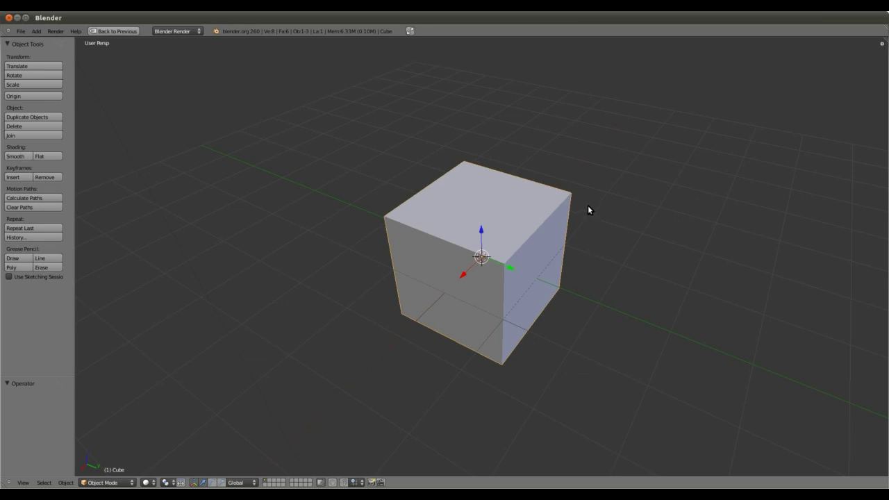
key("g")
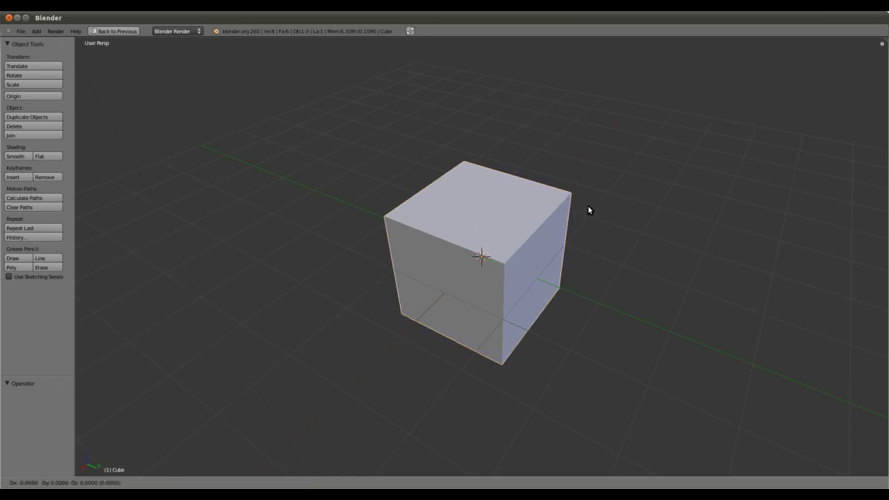
- Constrain the cube's move to Y, then X, then Z, confirming it slightly raised
key("y")
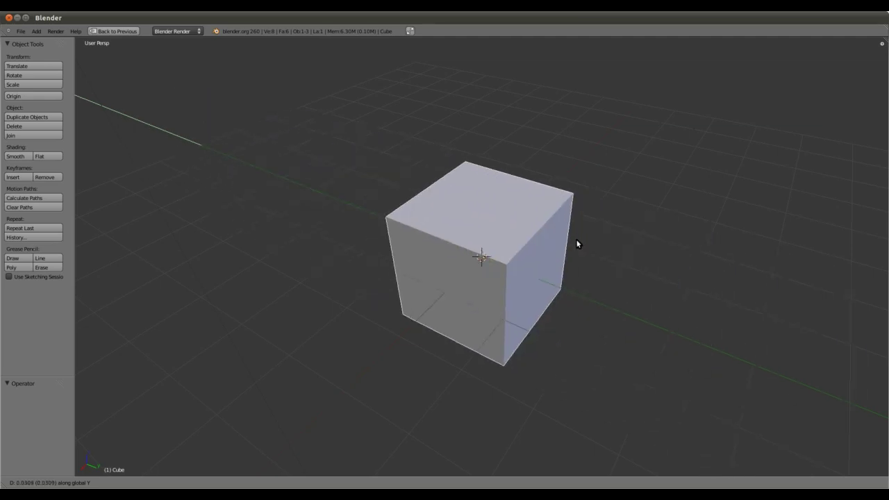
key("x")
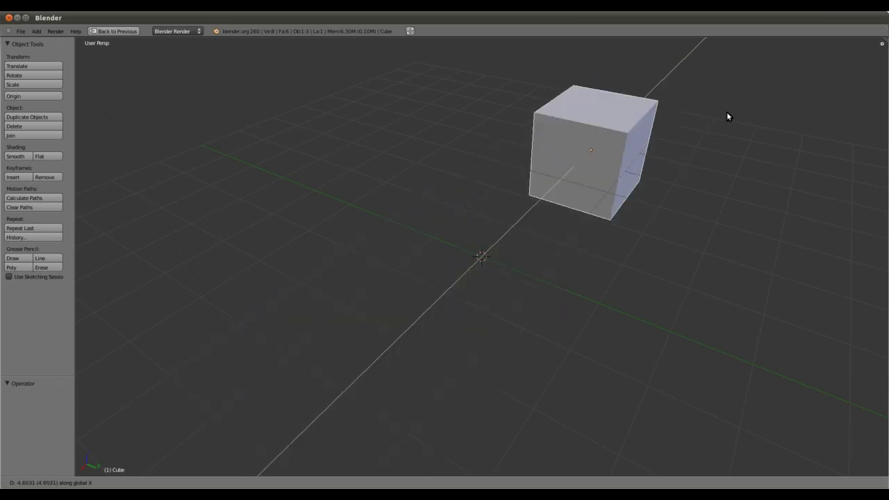
key("z")
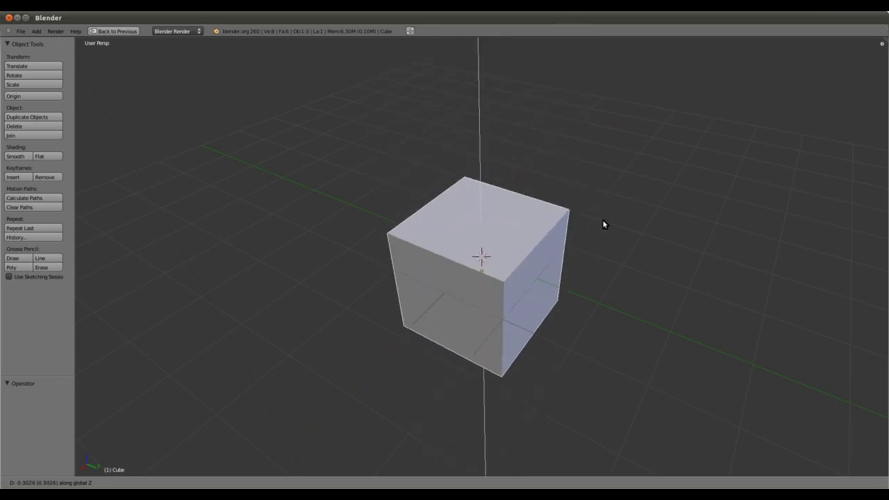
left_click(616, 216)
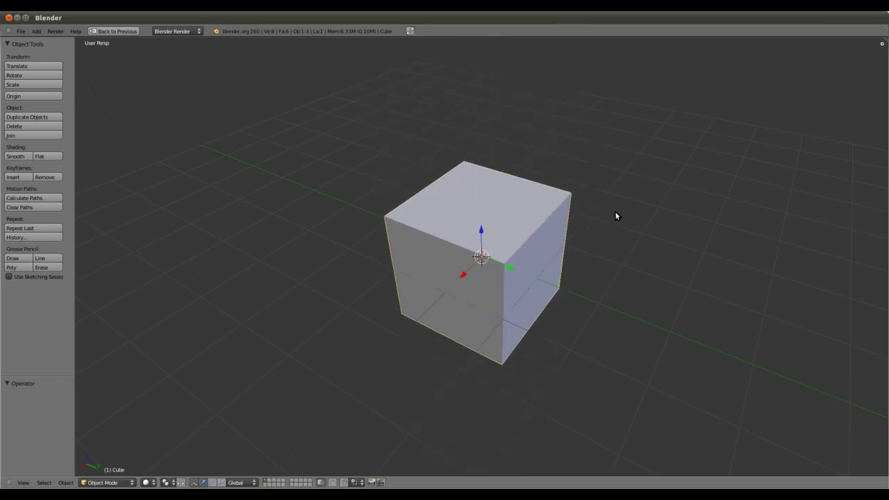
key("r")
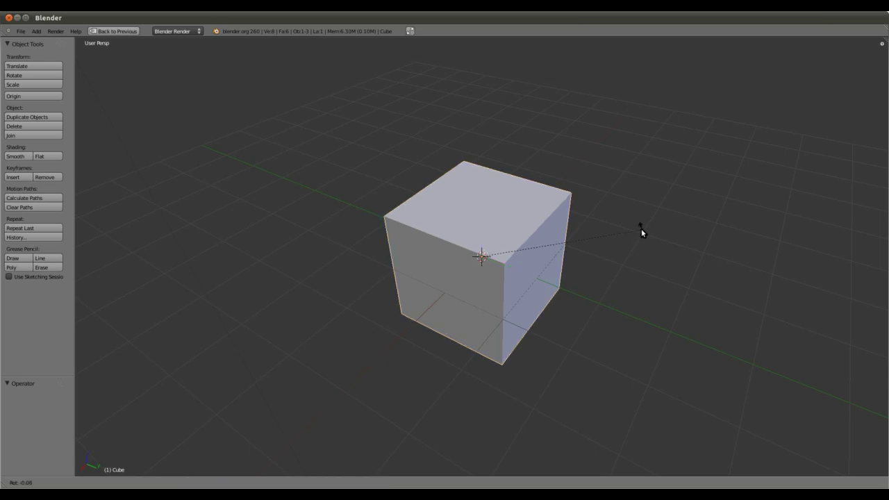
key("x")
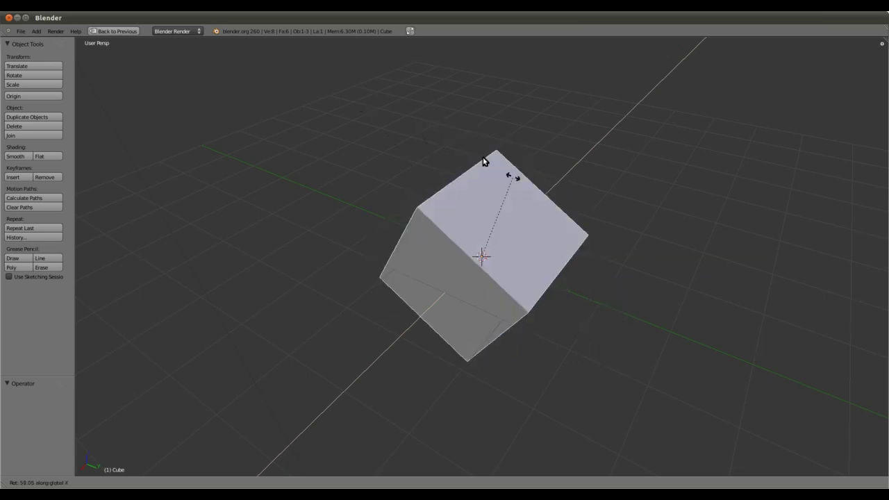
key("y")
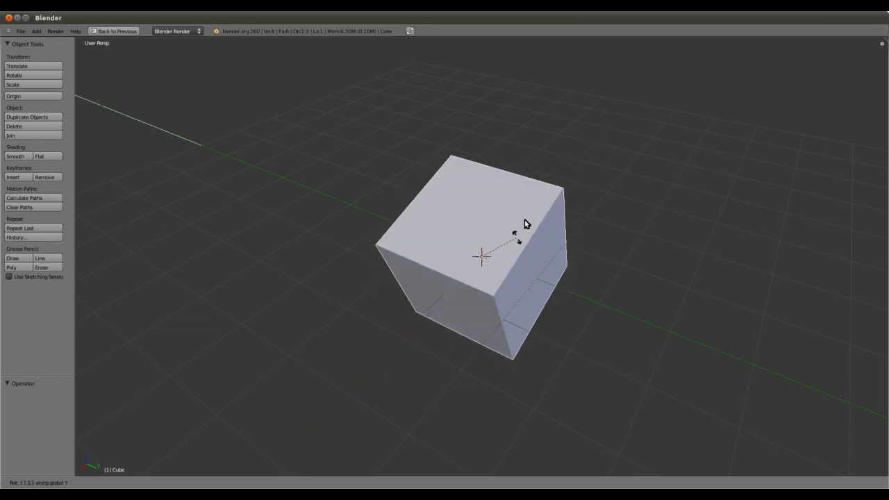
key("z")
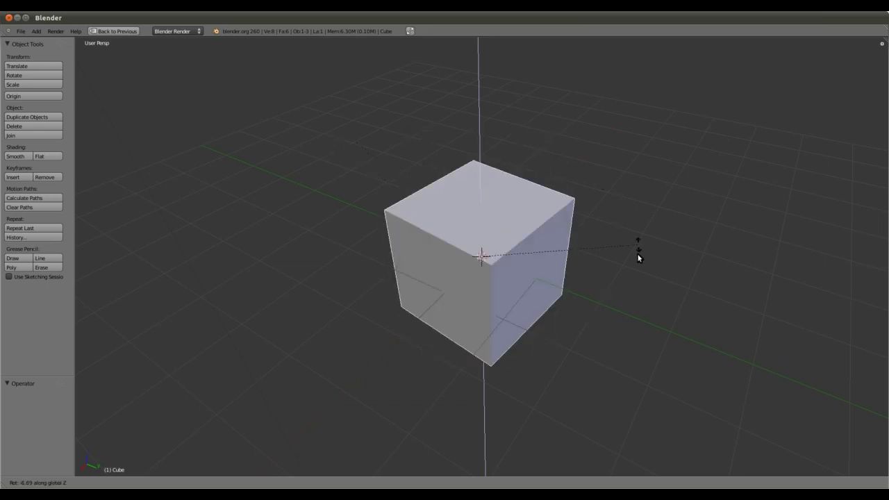
left_click(572, 277)
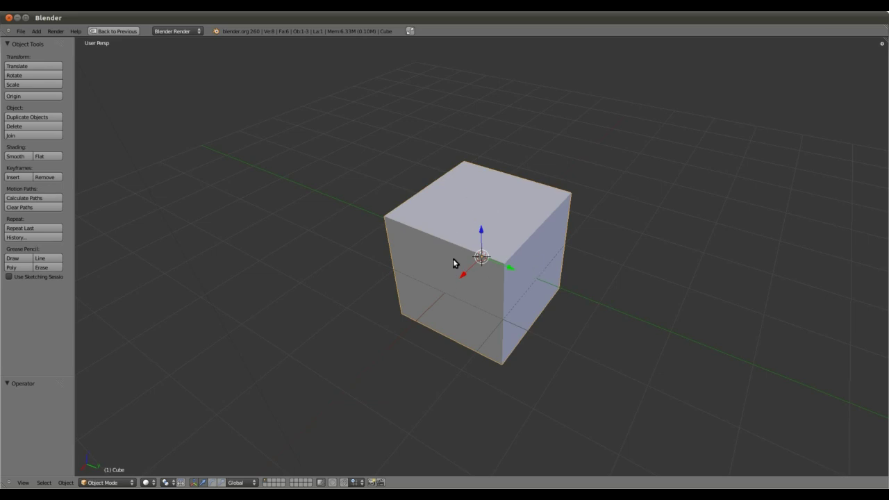
key("g")
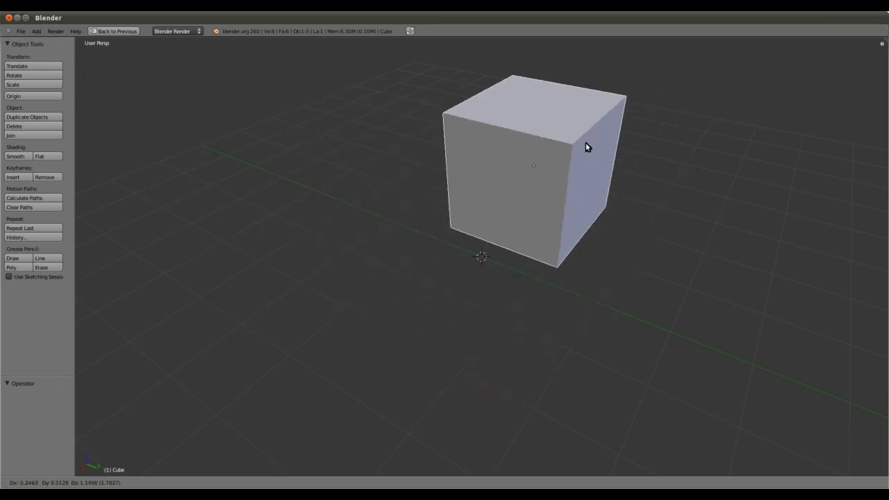
left_click(557, 227)
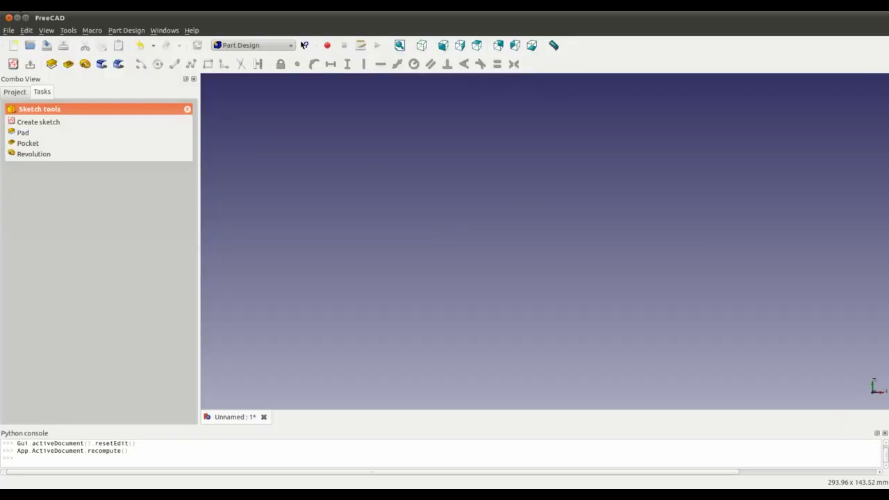
- Create a new sketch and set the view flat from the top
left_click(12, 65)
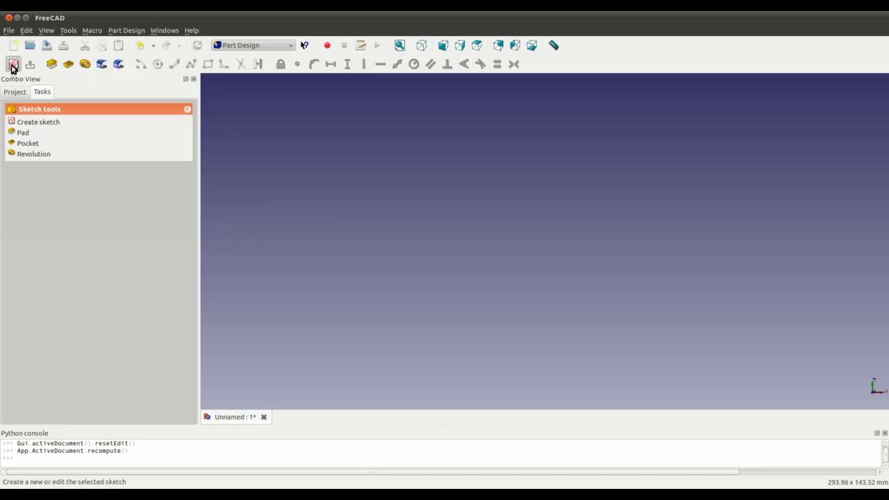
middle_click_drag(621, 195, 604, 210)
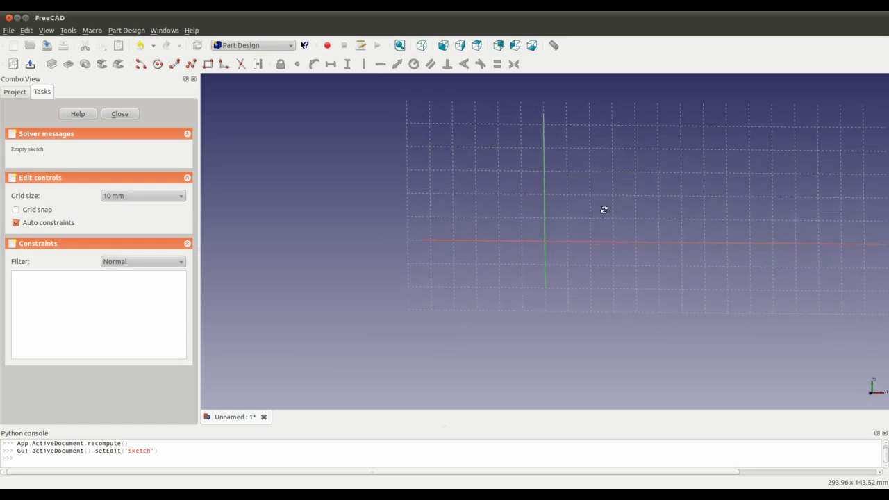
left_click(450, 47)
left_click(461, 47)
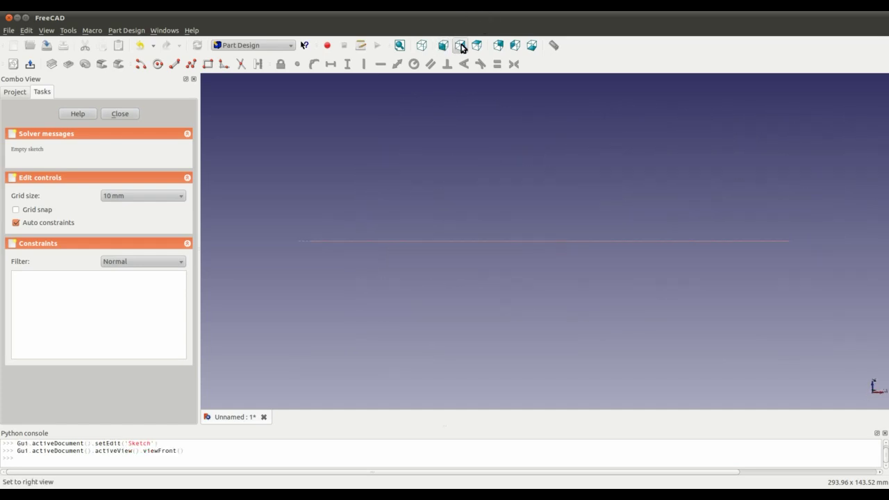
left_click(477, 47)
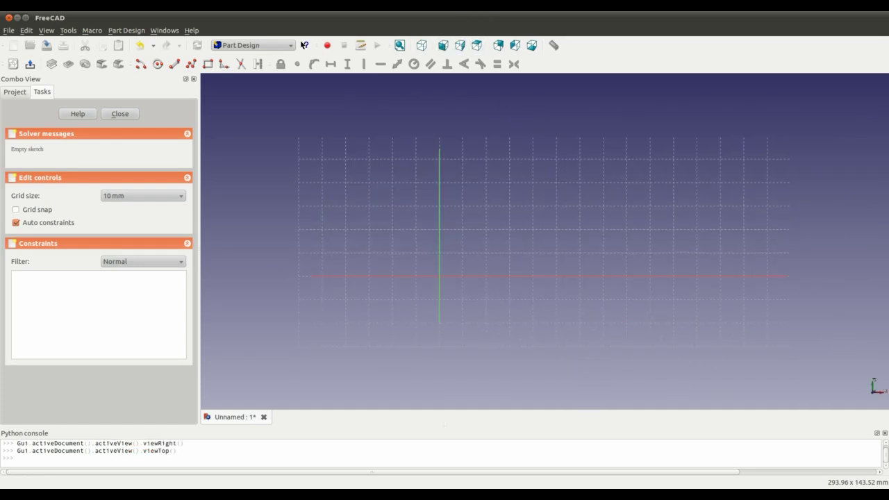
- Draw one diagonal line segment, leaving 4 degrees of freedom
left_click(175, 63)
left_click(375, 193)
left_click(624, 313)
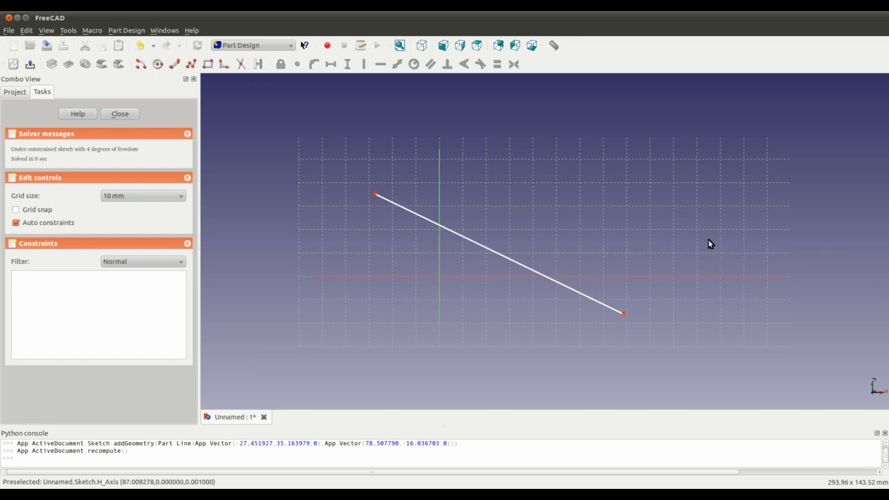
- Drag the whole line and its right endpoint to new spots on the sketch grid
scroll(657, 275, "up", 4)
scroll(567, 209, "down", 1)
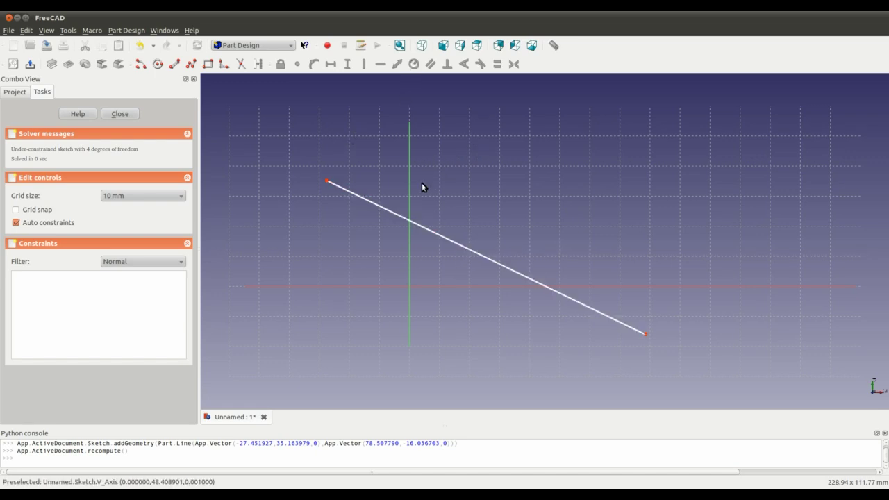
mouse_move(437, 238)
left_mouse_down()
mouse_move(468, 240)
mouse_move(550, 194)
mouse_move(511, 252)
mouse_move(484, 221)
mouse_move(517, 238)
mouse_move(484, 261)
mouse_move(482, 188)
mouse_move(485, 303)
mouse_move(475, 149)
mouse_move(473, 277)
mouse_move(631, 271)
mouse_move(498, 284)
mouse_move(512, 264)
mouse_move(484, 292)
mouse_move(560, 285)
mouse_move(482, 271)
mouse_move(514, 224)
mouse_move(476, 214)
left_mouse_up()
mouse_move(685, 312)
left_mouse_down()
mouse_move(639, 335)
mouse_move(430, 340)
mouse_move(445, 325)
mouse_move(583, 281)
mouse_move(514, 339)
mouse_move(311, 302)
mouse_move(303, 112)
left_mouse_up()
mouse_move(447, 126)
left_mouse_down()
mouse_move(437, 280)
mouse_move(265, 129)
mouse_move(460, 134)
mouse_move(266, 137)
mouse_move(479, 175)
mouse_move(278, 115)
mouse_move(317, 251)
mouse_move(459, 144)
mouse_move(318, 70)
mouse_move(300, 226)
mouse_move(410, 215)
left_mouse_up()
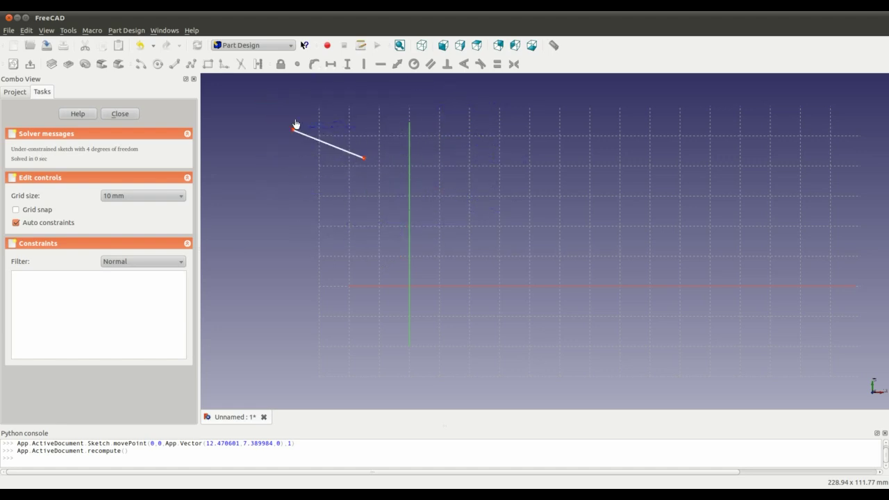
left_click_drag(296, 125, 660, 263)
mouse_move(478, 199)
left_mouse_down()
mouse_move(593, 226)
mouse_move(446, 186)
left_mouse_up()
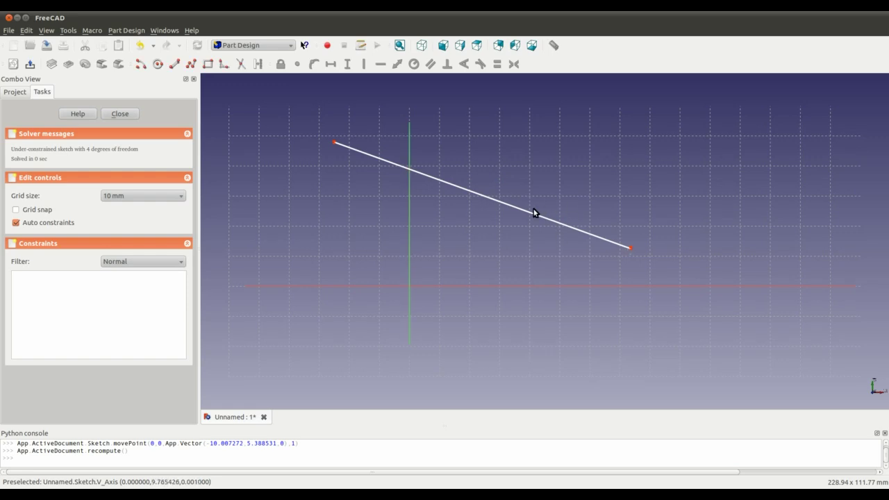
mouse_move(534, 214)
left_mouse_down()
mouse_move(599, 230)
mouse_move(563, 278)
mouse_move(615, 291)
mouse_move(491, 246)
mouse_move(574, 233)
left_mouse_up()
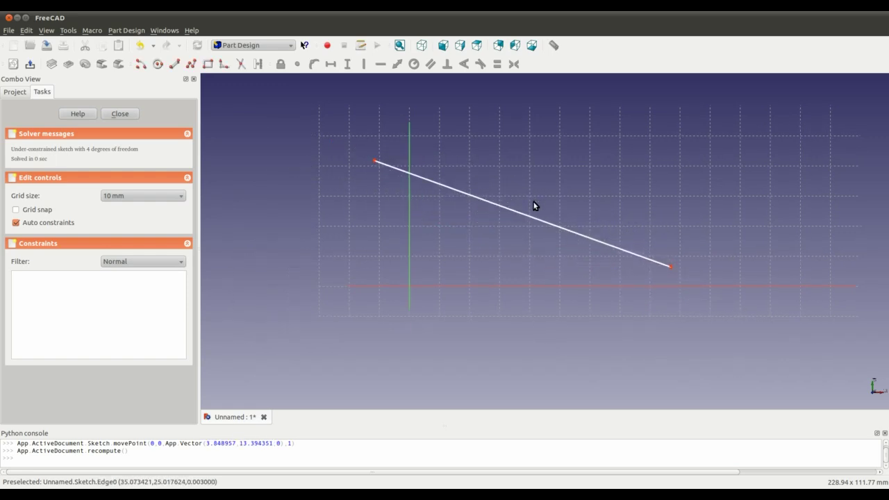
mouse_move(535, 205)
left_mouse_down()
mouse_move(531, 223)
mouse_move(551, 215)
left_mouse_up()
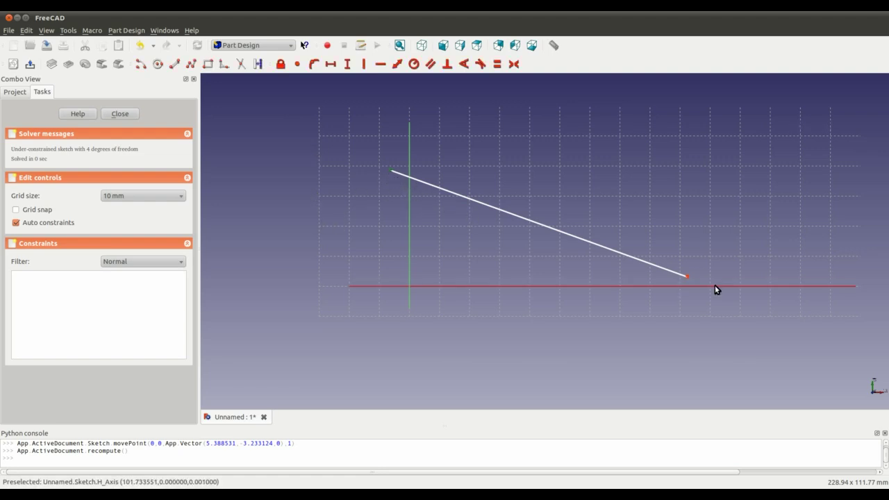
- Drag the left endpoint and the whole line, then swing the right endpoint around the left one
left_click(688, 276)
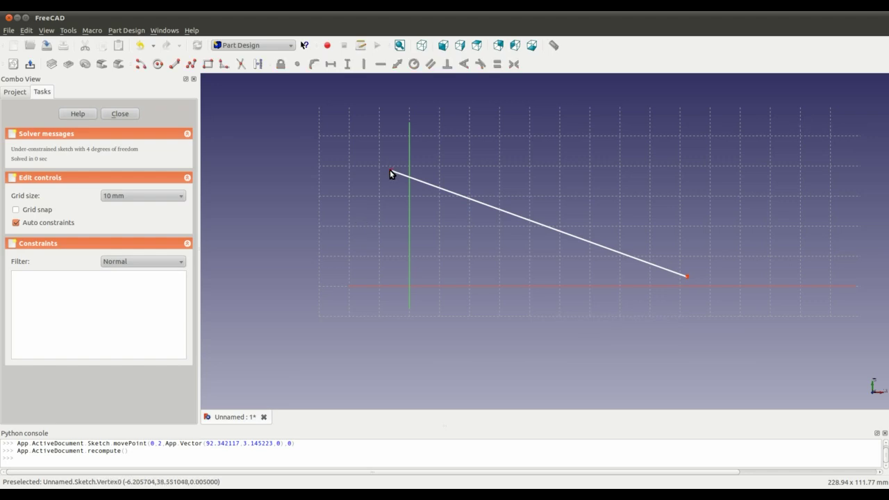
left_click_drag(390, 171, 424, 171)
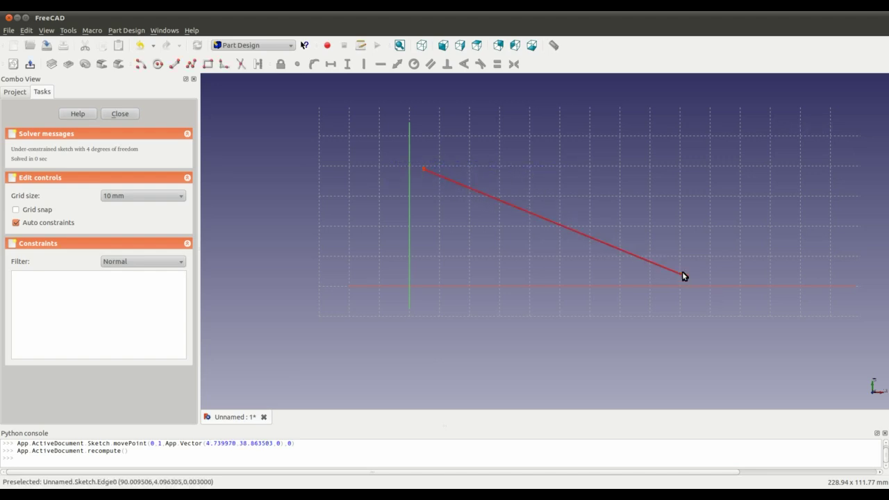
left_click_drag(682, 276, 722, 281)
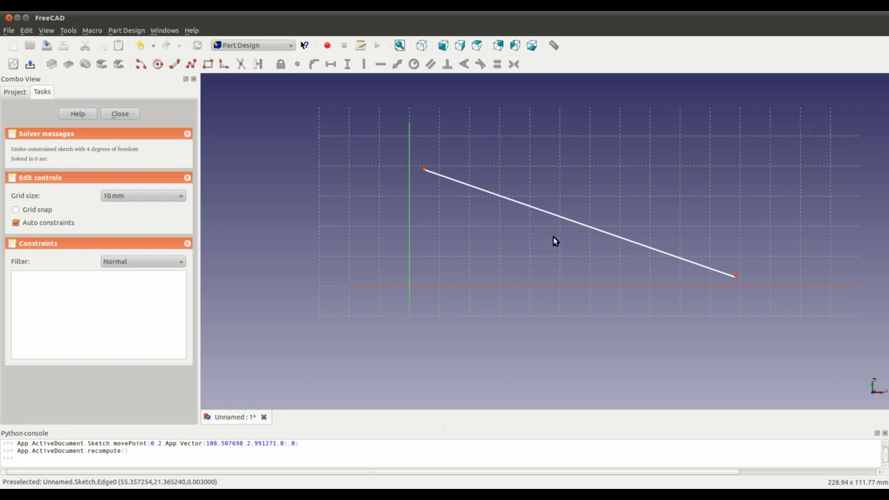
left_click_drag(584, 224, 611, 215)
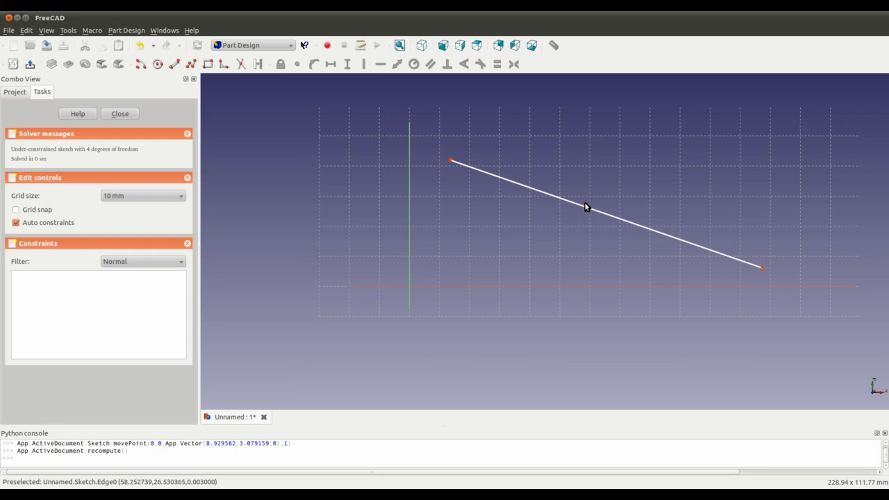
left_click_drag(586, 205, 563, 208)
left_click_drag(742, 265, 573, 213)
mouse_move(489, 194)
left_mouse_down()
mouse_move(771, 308)
mouse_move(513, 187)
left_mouse_up()
mouse_move(448, 167)
left_mouse_down()
mouse_move(742, 296)
mouse_move(457, 165)
mouse_move(779, 299)
mouse_move(501, 206)
mouse_move(726, 252)
left_mouse_up()
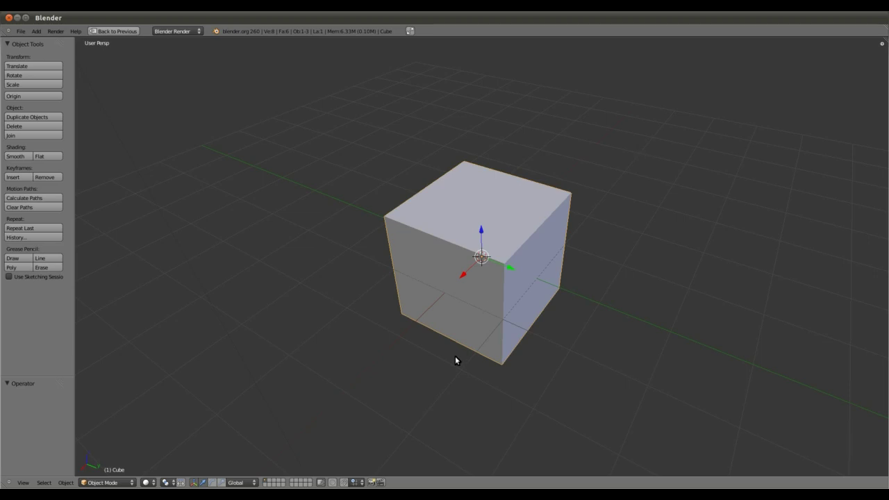
middle_click_drag(455, 360, 482, 345)
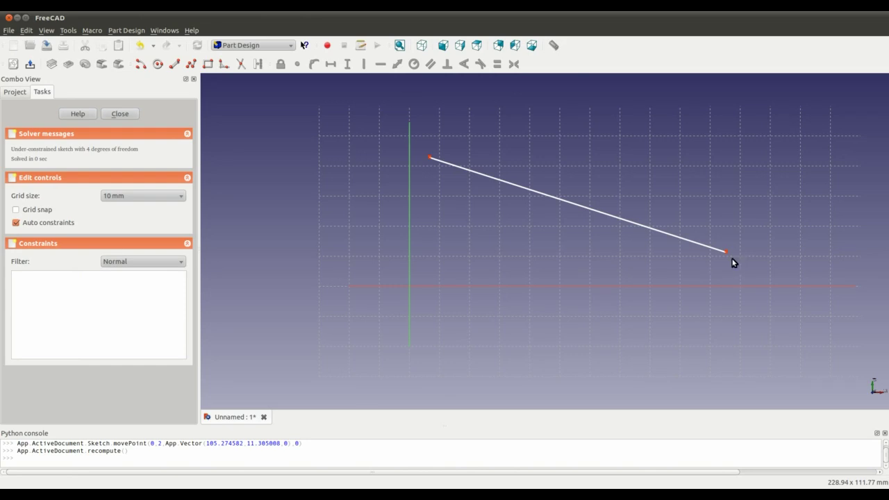
- Settle the line in place and constrain its left endpoint's horizontal distance to 11.976 mm
mouse_move(727, 251)
left_mouse_down()
mouse_move(542, 232)
mouse_move(700, 271)
left_mouse_up()
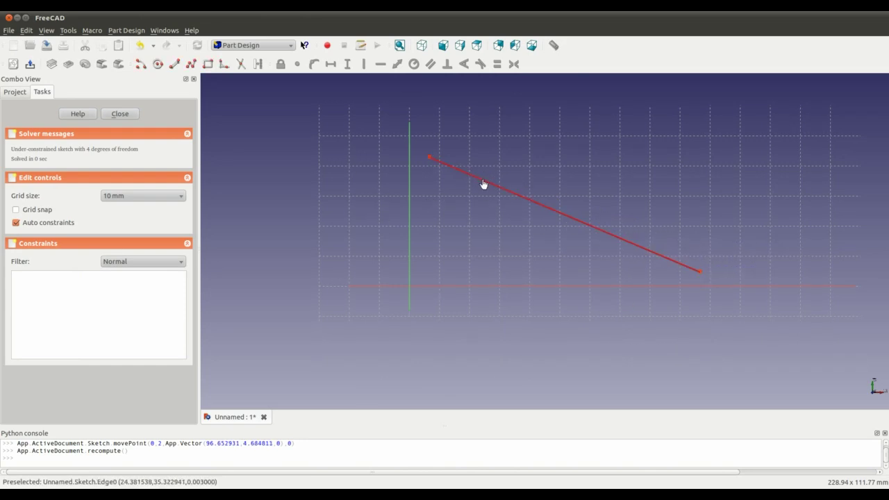
mouse_move(485, 184)
left_mouse_down()
mouse_move(480, 202)
mouse_move(494, 223)
left_mouse_up()
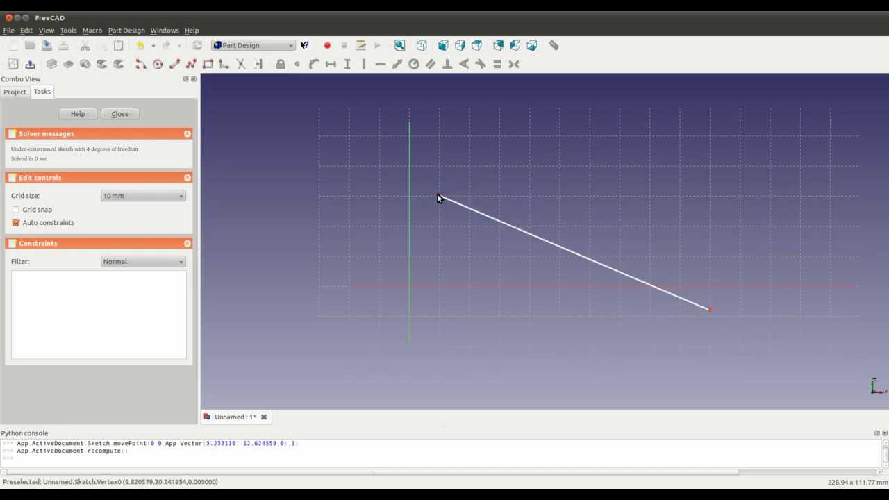
left_click_drag(439, 198, 446, 216)
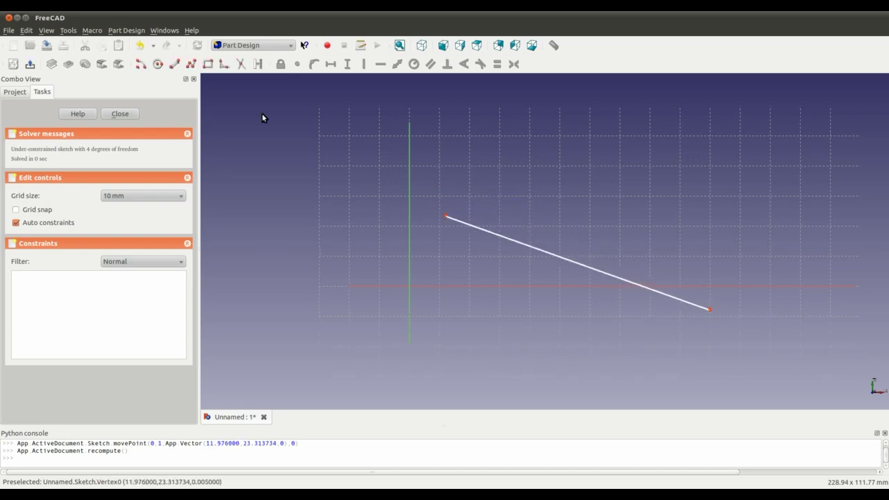
left_click(447, 217)
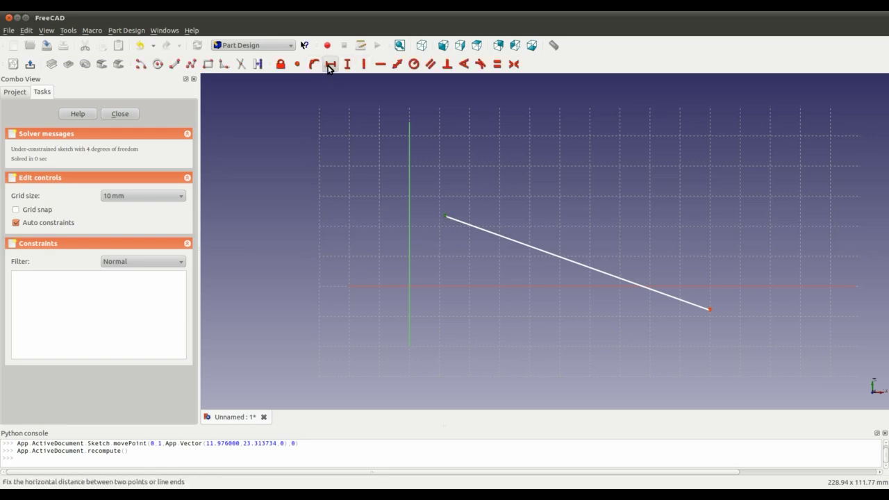
left_click(330, 65)
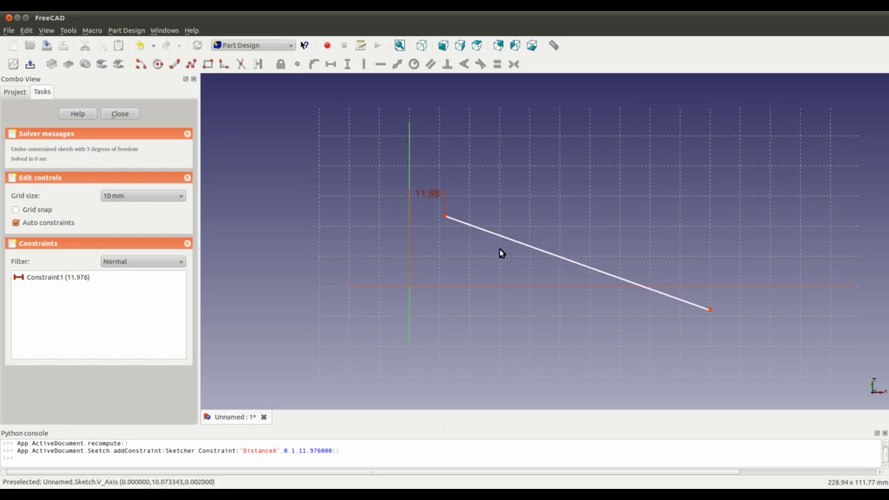
- Drag the left endpoint vertically and swing the right end, showing 3 degrees of freedom remain
mouse_move(446, 218)
left_mouse_down()
mouse_move(414, 211)
mouse_move(421, 202)
mouse_move(525, 212)
mouse_move(391, 218)
mouse_move(444, 219)
mouse_move(446, 171)
mouse_move(464, 250)
mouse_move(438, 146)
mouse_move(436, 237)
mouse_move(437, 205)
left_mouse_up()
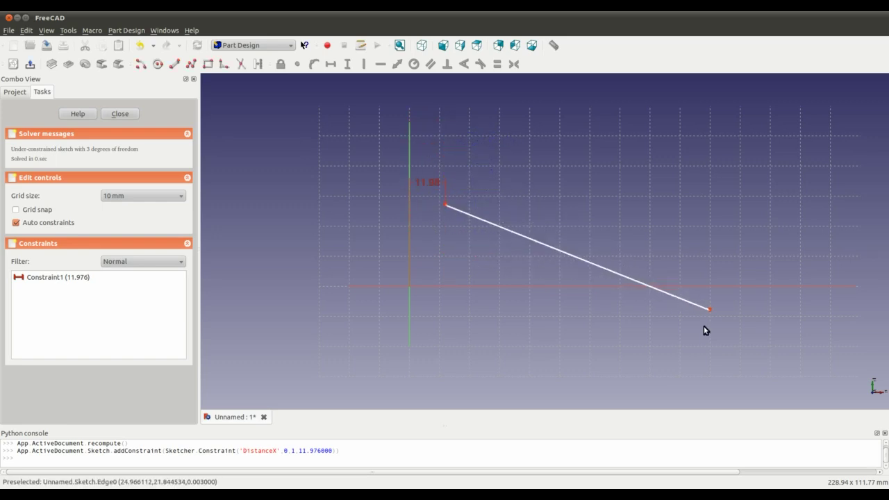
left_click_drag(710, 310, 692, 312)
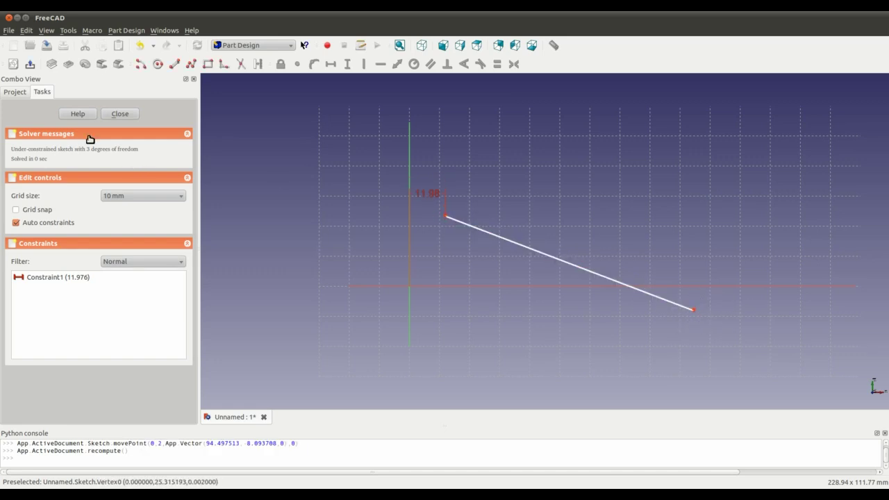
left_click_drag(544, 253, 526, 258)
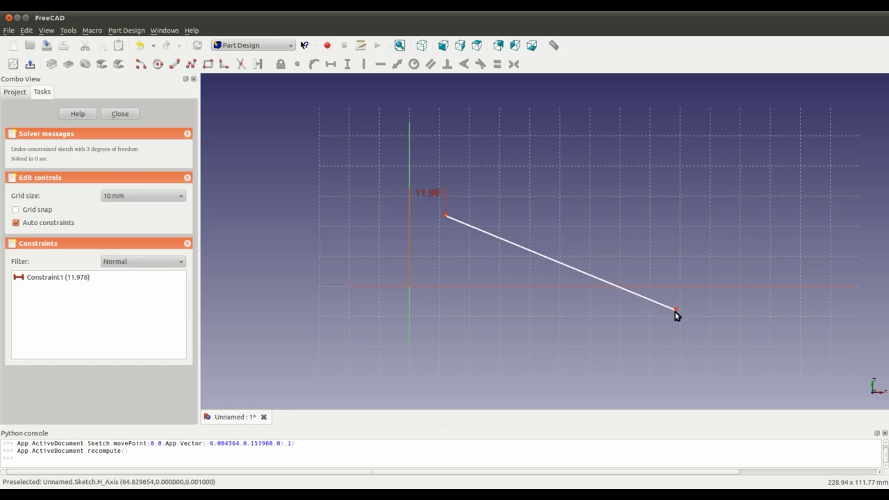
left_click(443, 216)
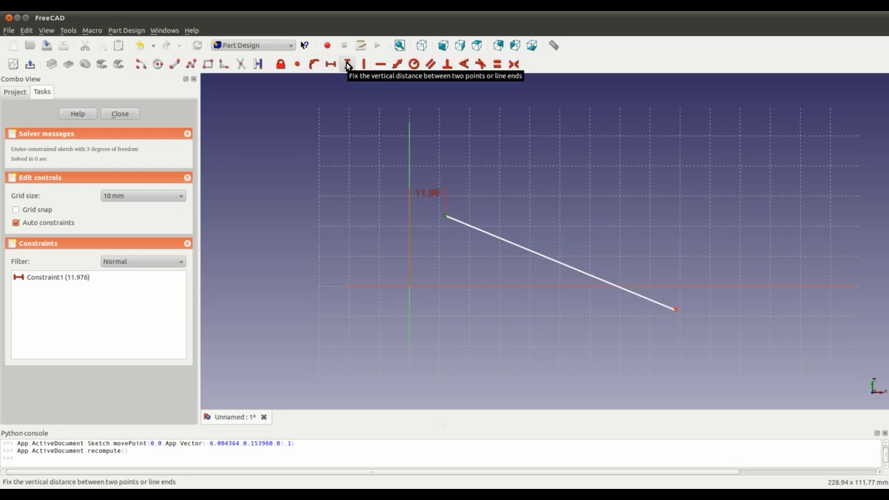
- Constrain left endpoint vertical 23.47, and right endpoint horizontal 88.49 and vertical 40.25
left_click(348, 64)
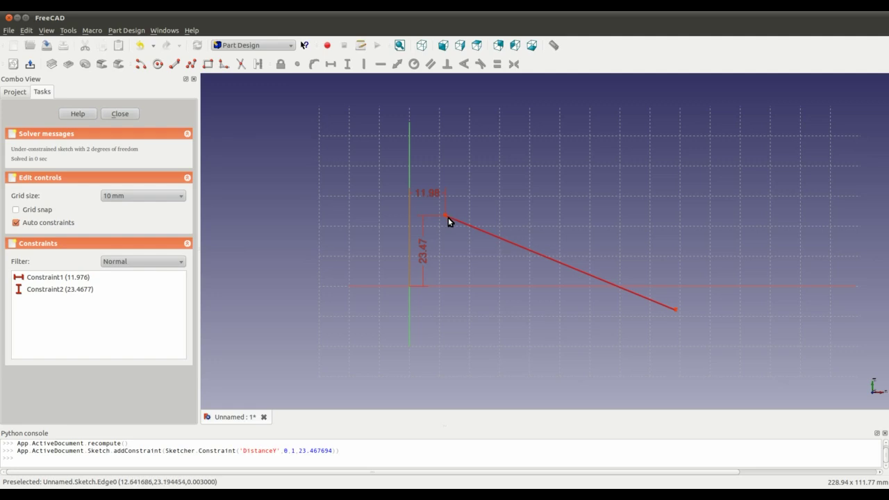
left_click(676, 310)
left_click(331, 64)
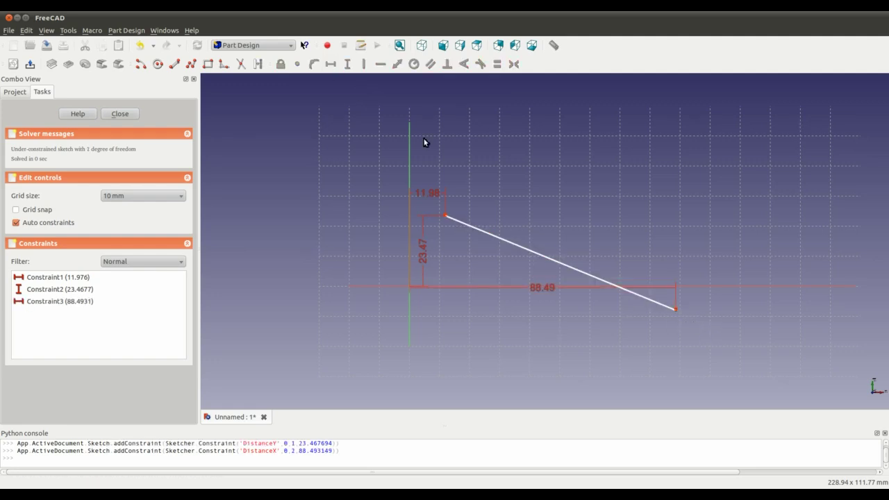
left_click_drag(676, 309, 674, 165)
left_click(676, 167)
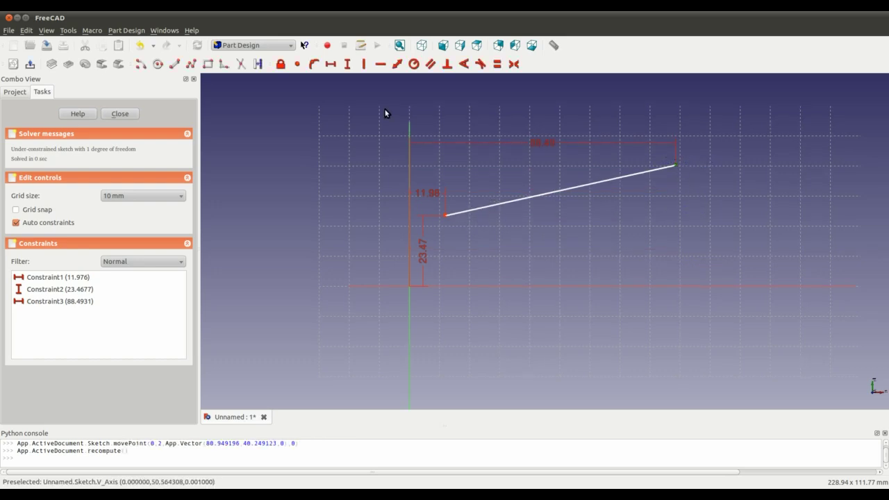
left_click(349, 64)
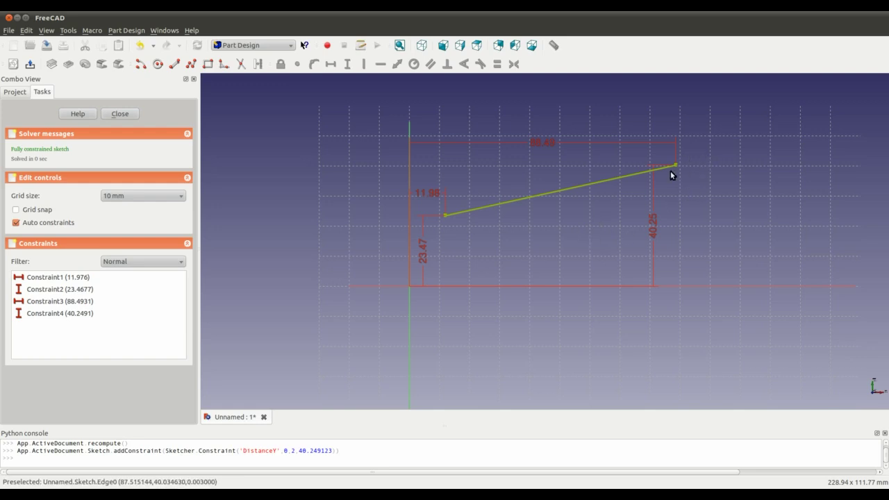
left_click(655, 232)
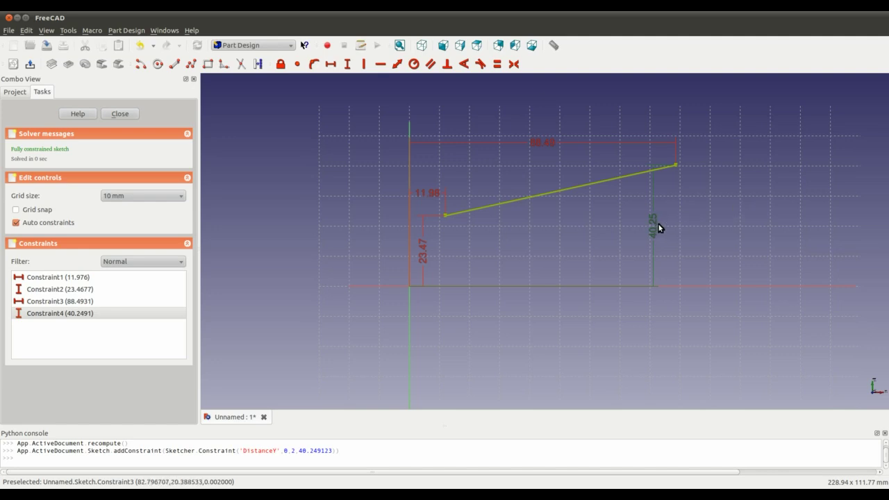
- Delete the 40.25 vertical dimension and drag the right endpoint to show its vertical freedom
key("Delete")
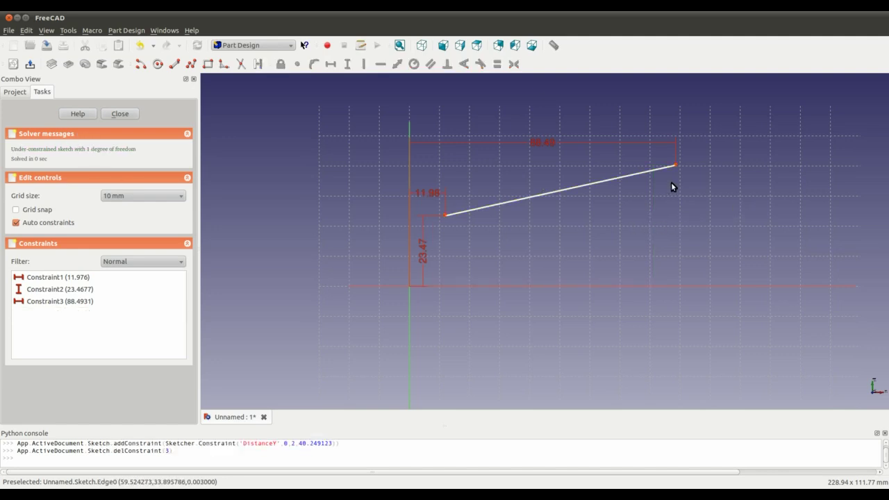
mouse_move(676, 165)
left_mouse_down()
mouse_move(673, 219)
mouse_move(671, 132)
mouse_move(673, 201)
mouse_move(675, 133)
mouse_move(693, 167)
mouse_move(734, 189)
mouse_move(810, 188)
mouse_move(742, 158)
left_mouse_up()
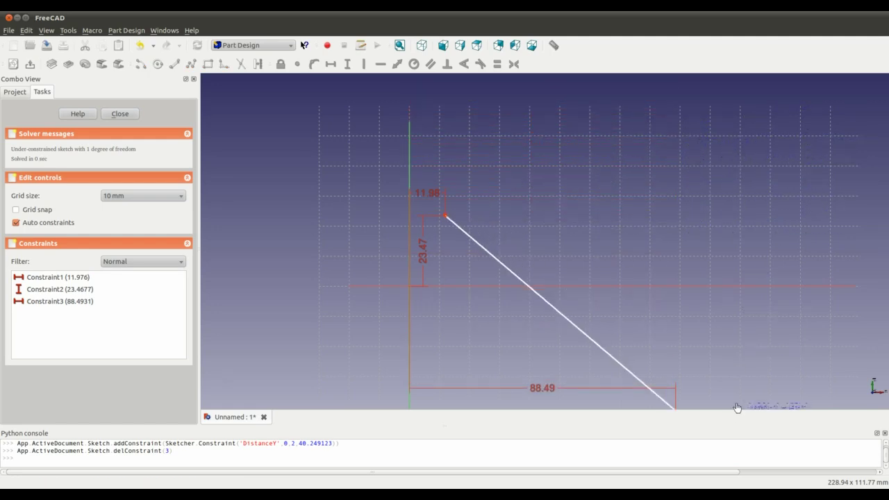
left_click_drag(738, 408, 676, 313)
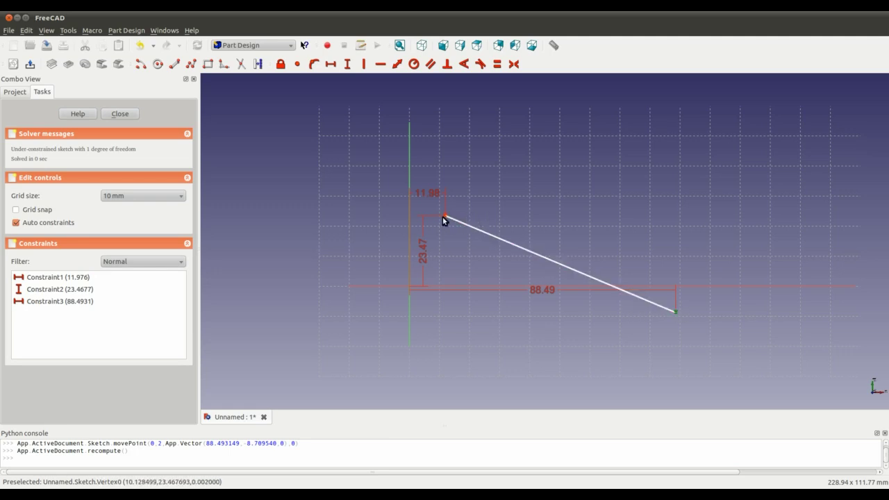
left_click(546, 291)
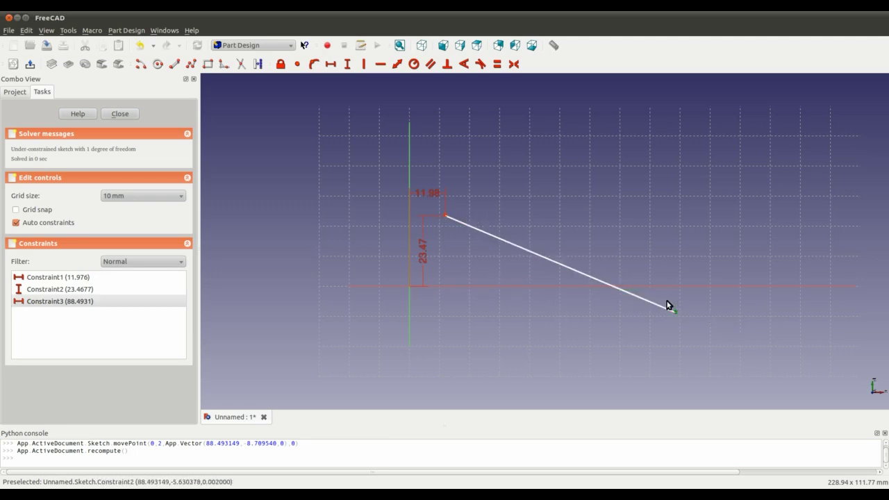
- Delete the 88.49 dimension, constrain the line length to 83.01, and drag its lower end to show it pivots
key("Delete")
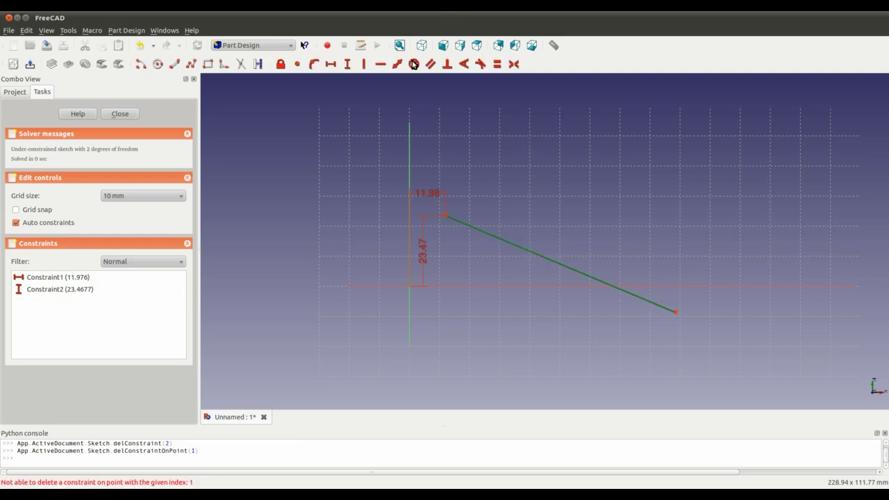
left_click(398, 64)
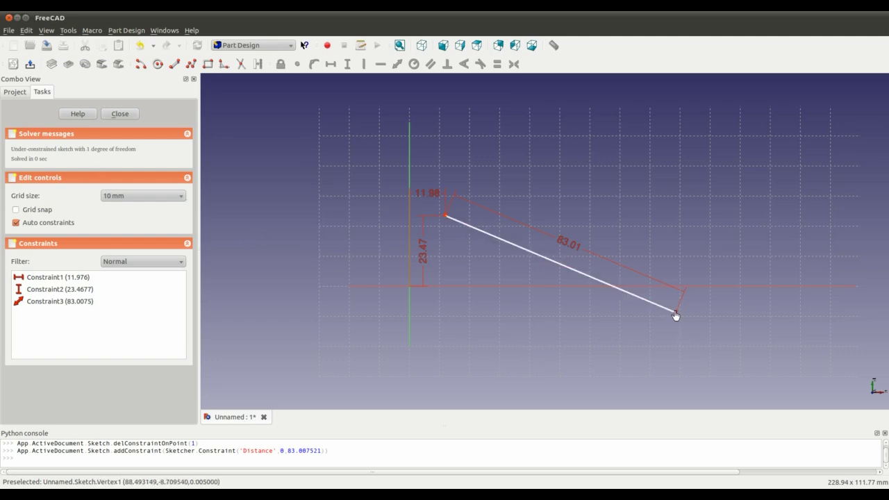
mouse_move(676, 313)
left_mouse_down()
mouse_move(640, 306)
mouse_move(677, 314)
mouse_move(660, 338)
mouse_move(683, 290)
mouse_move(687, 104)
mouse_move(675, 285)
mouse_move(690, 230)
mouse_move(688, 248)
mouse_move(514, 335)
mouse_move(632, 218)
mouse_move(458, 132)
mouse_move(453, 245)
mouse_move(491, 182)
mouse_move(535, 248)
mouse_move(518, 276)
mouse_move(500, 150)
mouse_move(566, 271)
mouse_move(434, 281)
left_mouse_up()
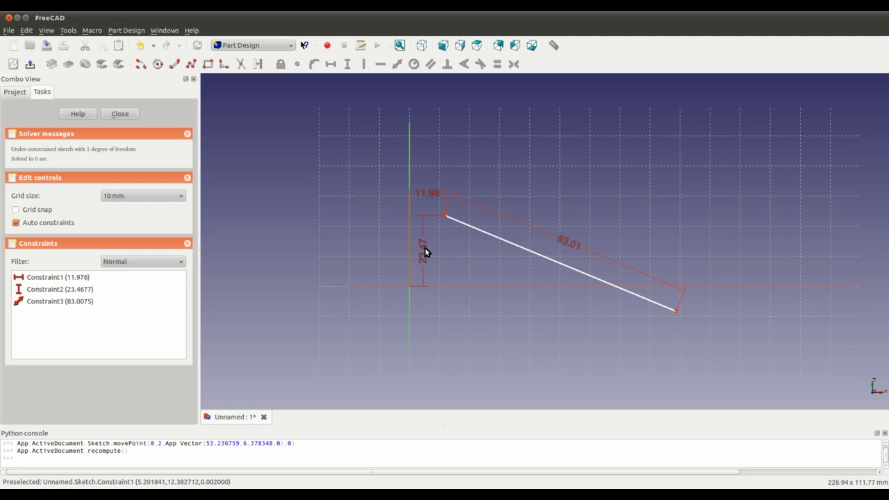
left_click(424, 250)
- Delete the 23.47 vertical dimension, then drag the line and its right end until it lies horizontal
key("Delete")
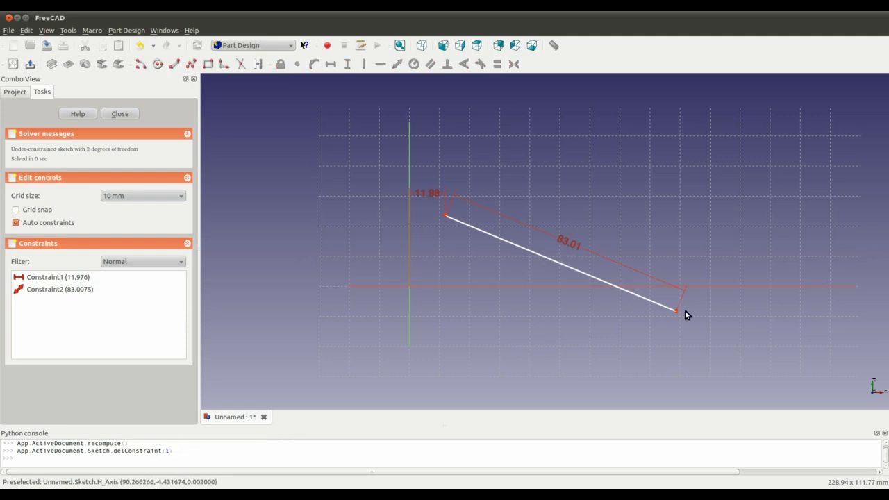
mouse_move(676, 313)
left_mouse_down()
mouse_move(611, 319)
mouse_move(679, 313)
mouse_move(695, 282)
mouse_move(661, 313)
mouse_move(685, 283)
mouse_move(683, 296)
mouse_move(681, 261)
mouse_move(657, 302)
mouse_move(673, 308)
mouse_move(611, 298)
mouse_move(627, 303)
mouse_move(673, 177)
mouse_move(669, 284)
left_mouse_up()
mouse_move(447, 178)
left_mouse_down()
mouse_move(438, 199)
mouse_move(446, 183)
mouse_move(471, 232)
mouse_move(530, 226)
left_mouse_up()
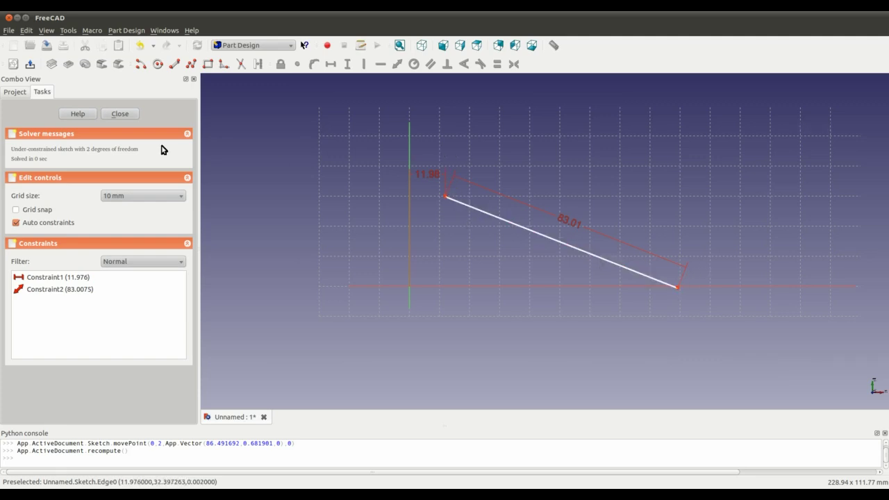
mouse_move(531, 219)
left_mouse_down()
mouse_move(576, 248)
mouse_move(570, 224)
mouse_move(580, 236)
mouse_move(692, 270)
mouse_move(667, 280)
mouse_move(656, 298)
mouse_move(673, 250)
mouse_move(597, 306)
mouse_move(685, 251)
mouse_move(674, 237)
mouse_move(670, 274)
mouse_move(683, 277)
mouse_move(679, 270)
left_mouse_up()
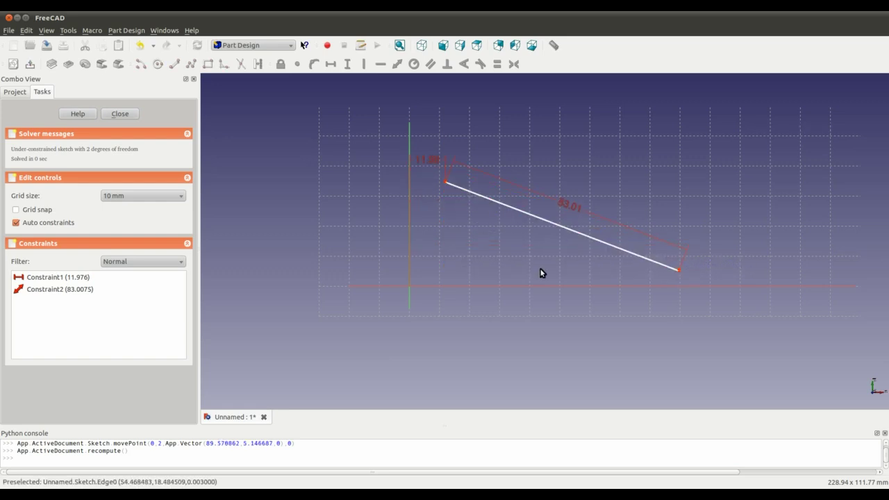
mouse_move(686, 271)
left_mouse_down()
mouse_move(679, 274)
mouse_move(674, 218)
mouse_move(689, 307)
mouse_move(667, 248)
mouse_move(665, 188)
mouse_move(685, 315)
mouse_move(681, 306)
mouse_move(576, 353)
mouse_move(389, 349)
mouse_move(242, 188)
mouse_move(167, 200)
mouse_move(351, 257)
mouse_move(698, 319)
mouse_move(676, 281)
mouse_move(690, 265)
left_mouse_up()
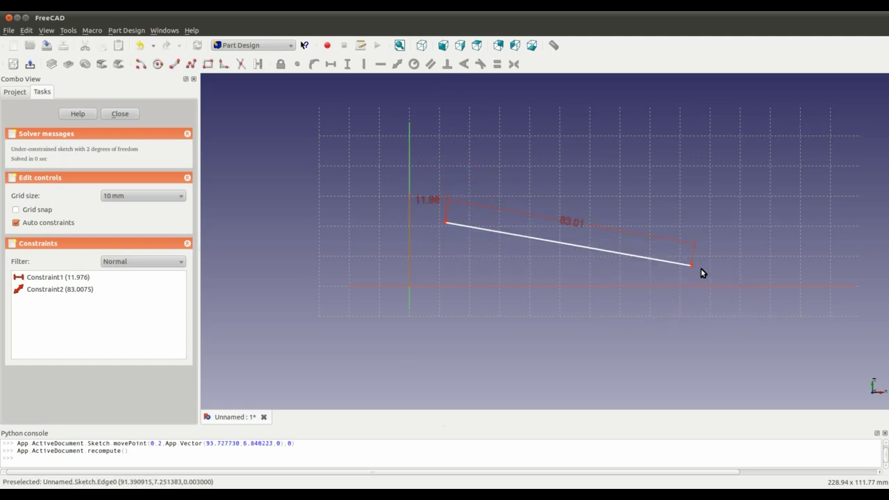
left_click_drag(692, 269, 669, 269)
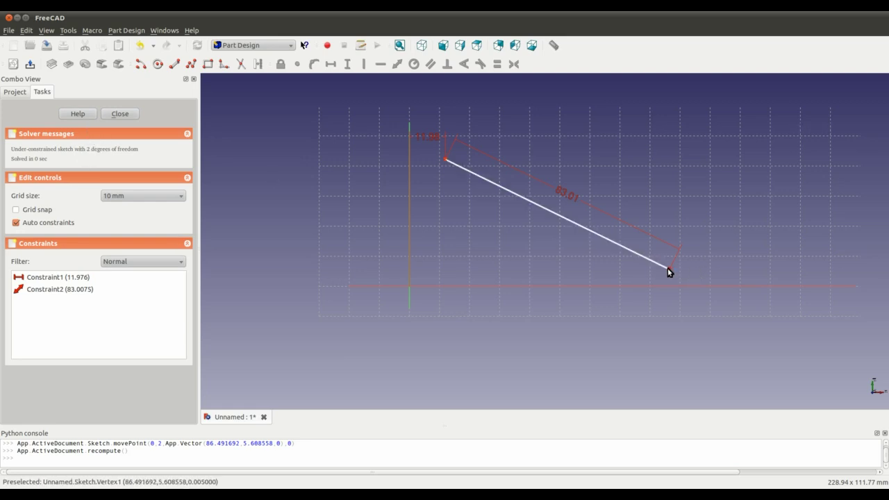
left_click_drag(669, 272, 695, 265)
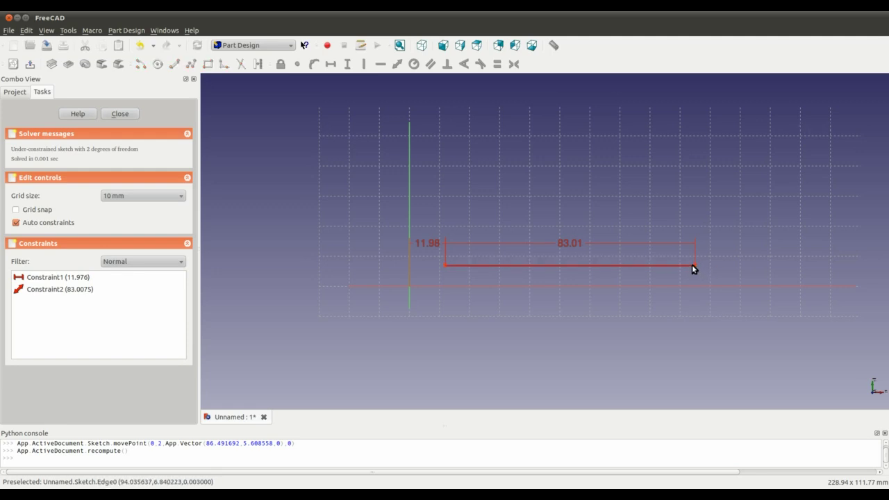
left_click(634, 271)
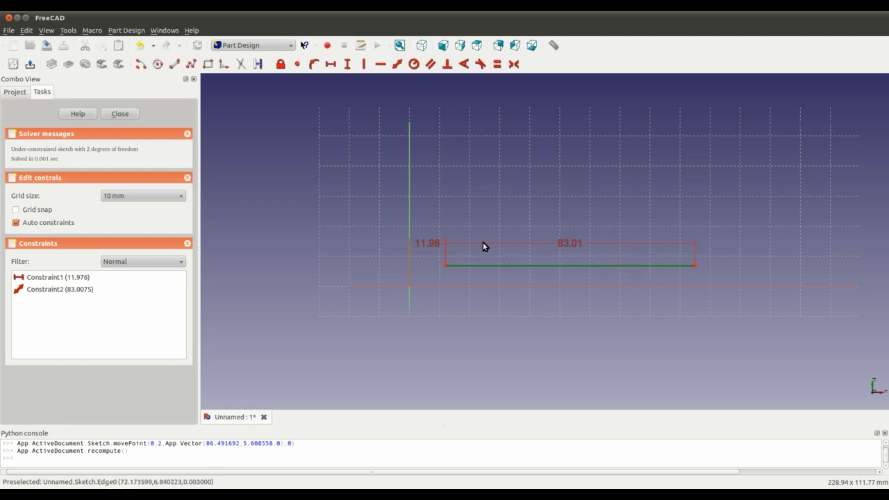